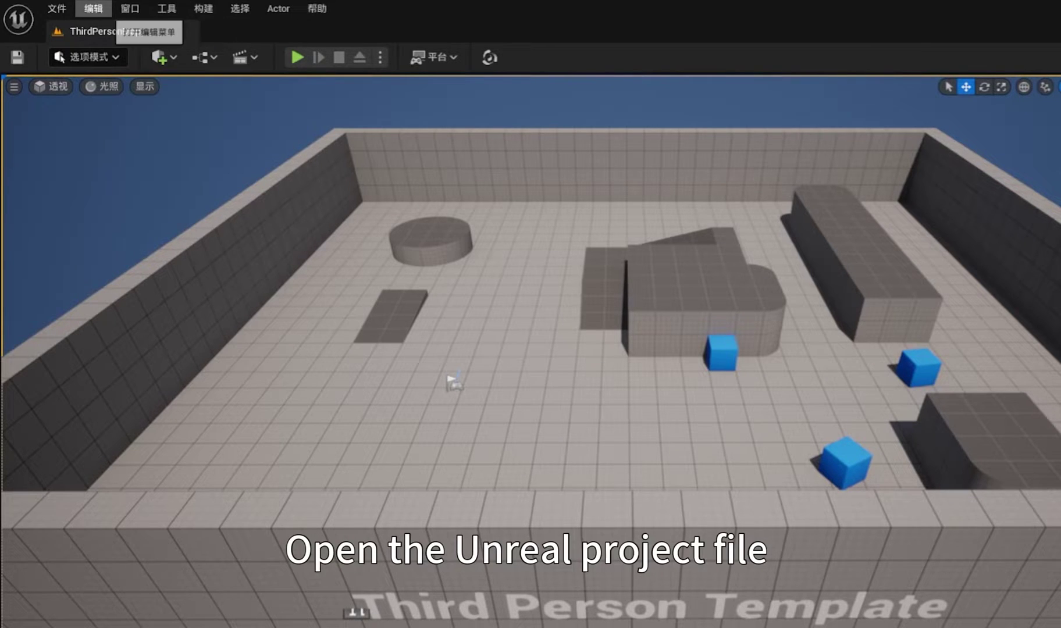
Open the plugin browser and search for the ChatAvatar and Live Link plugins.
left_click(93, 8)
left_click(121, 235)
type("Chat")
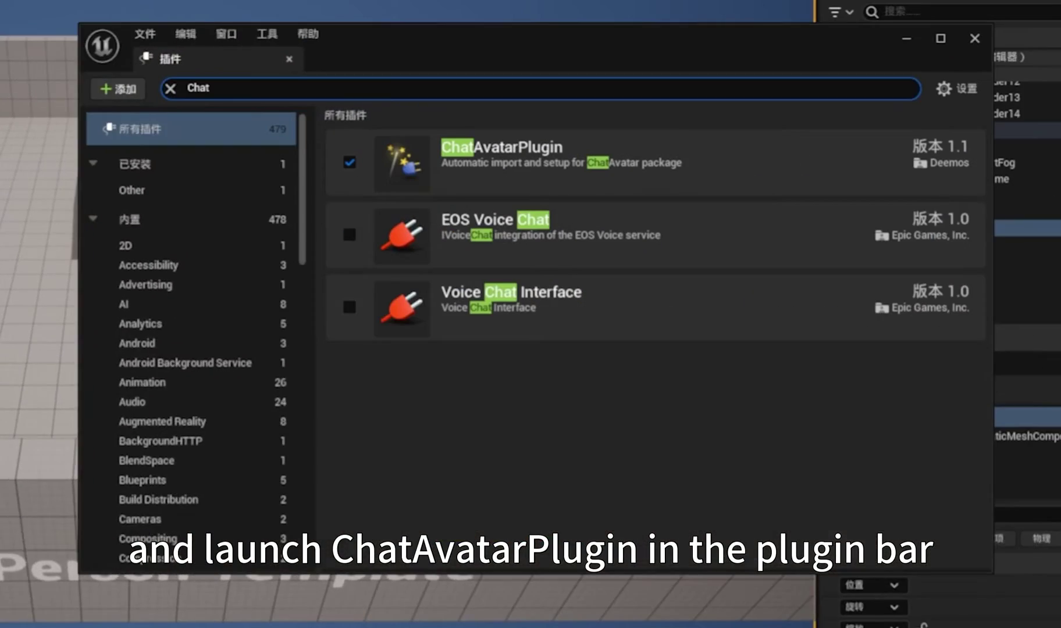
type("Avatar")
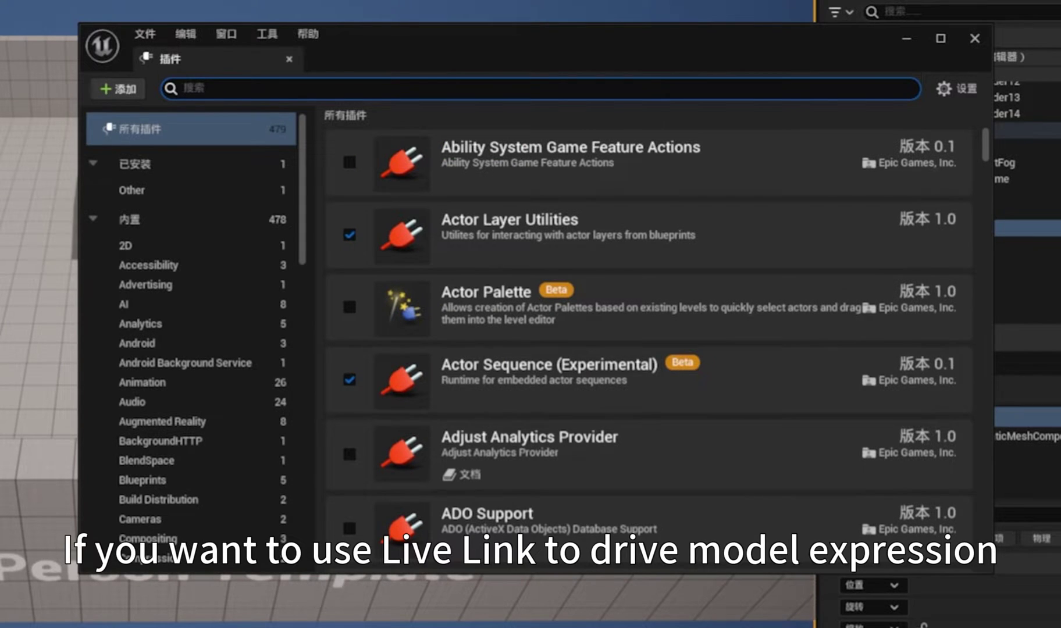
type("LiveL")
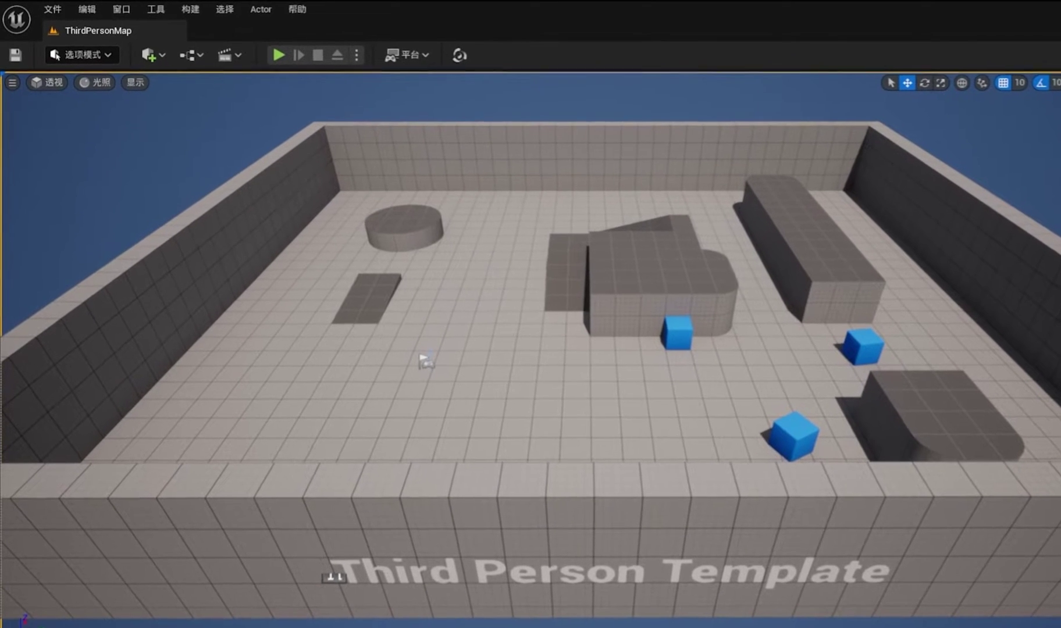
Open the ChatAvatarPlugin window and load the downloaded package 1696747930107.zip for import.
left_click(104, 8)
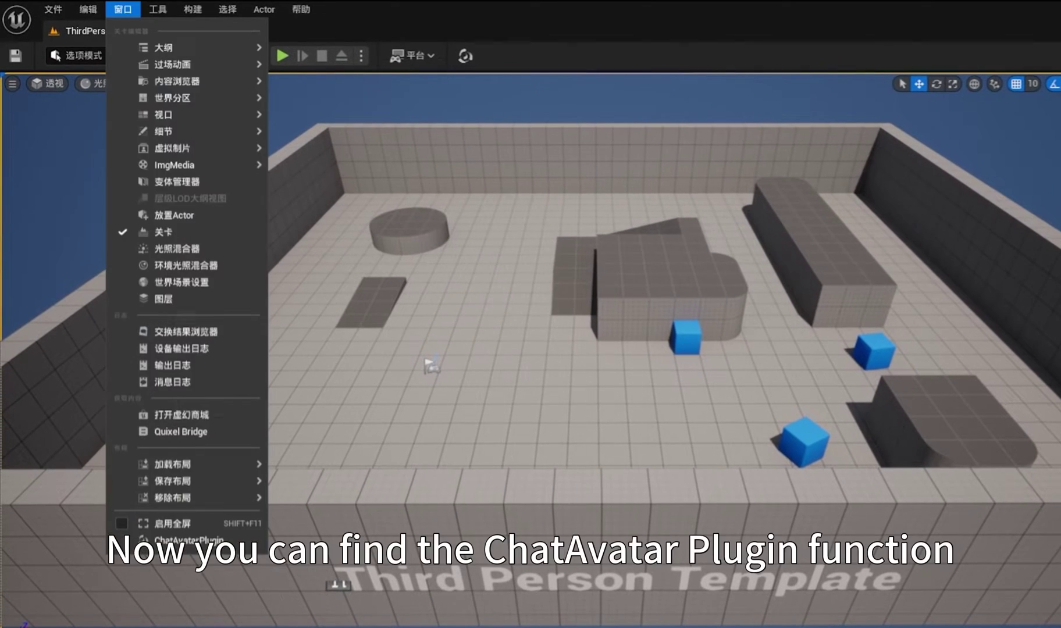
mouse_move(120, 39)
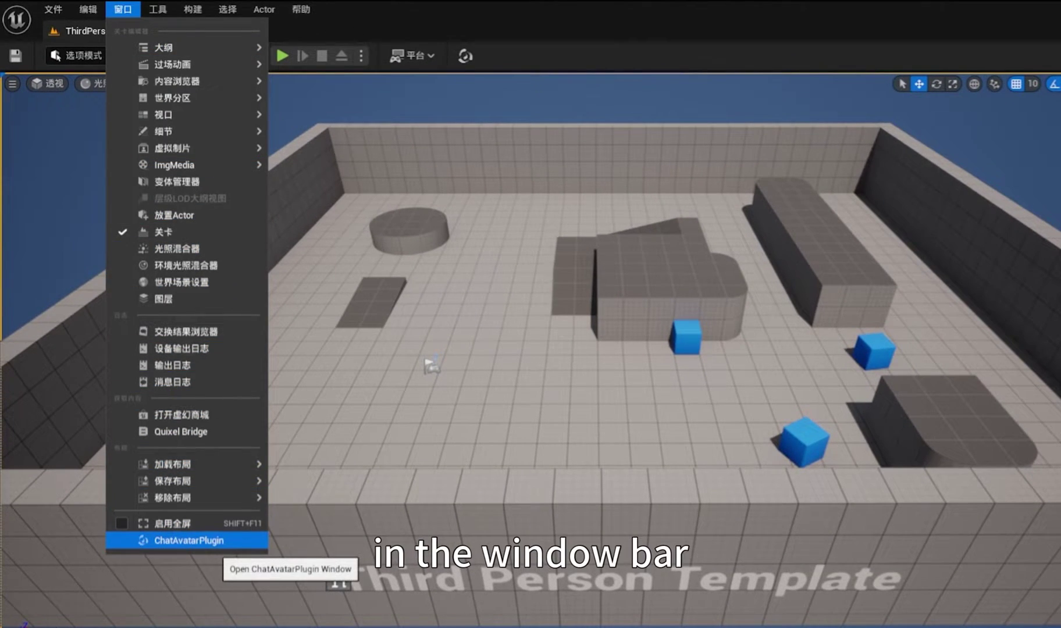
left_click(199, 537)
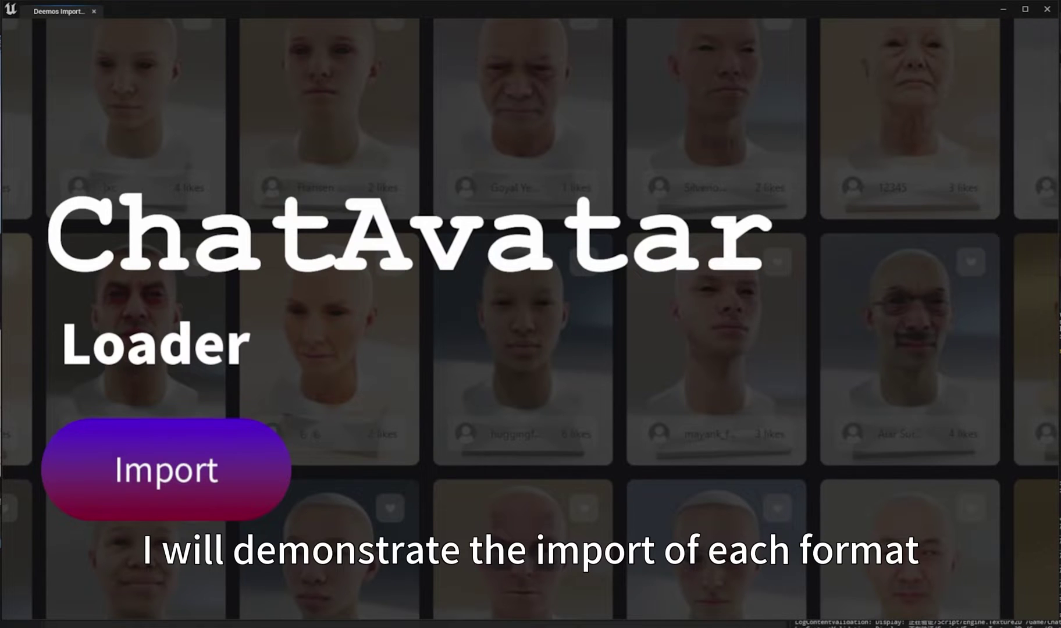
left_click(167, 470)
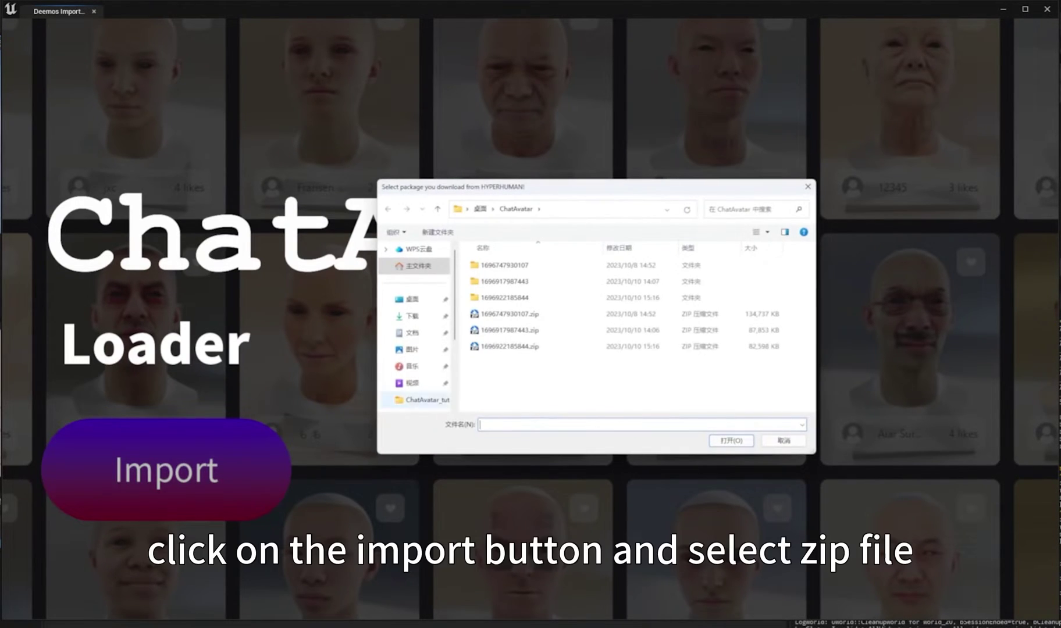
left_click(505, 315)
left_click(731, 441)
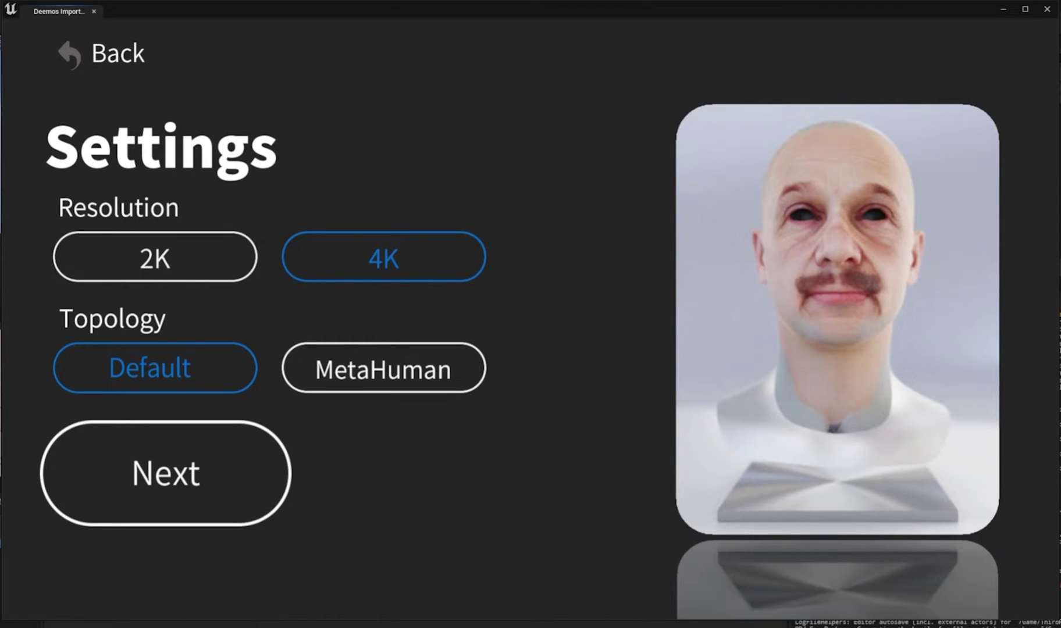
Import the avatar at 4K resolution with MetaHuman topology and move around in the running level to view it.
left_click(384, 369)
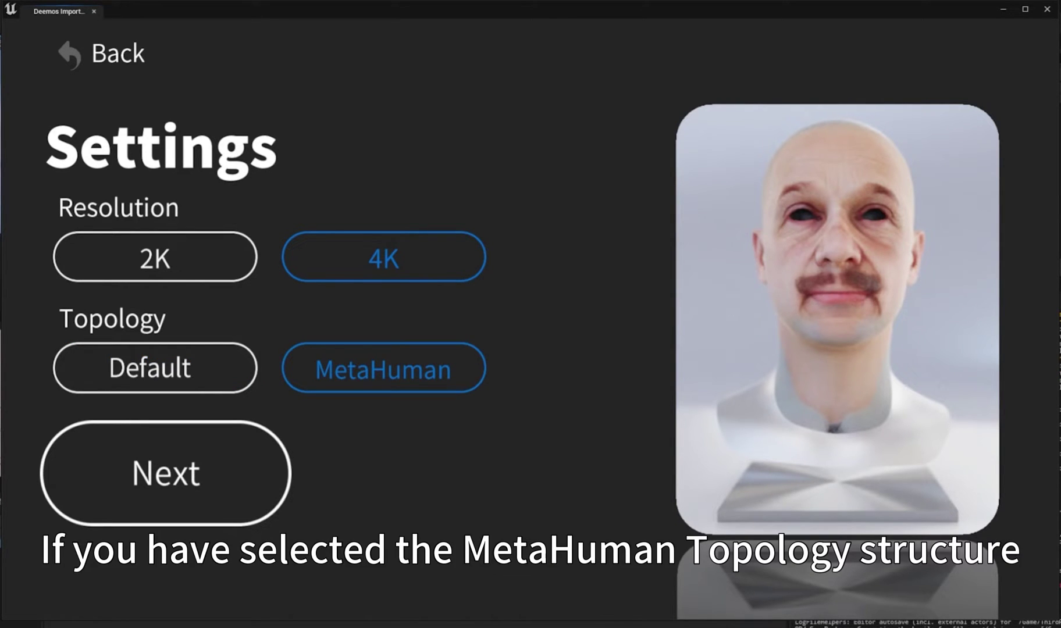
left_click(166, 473)
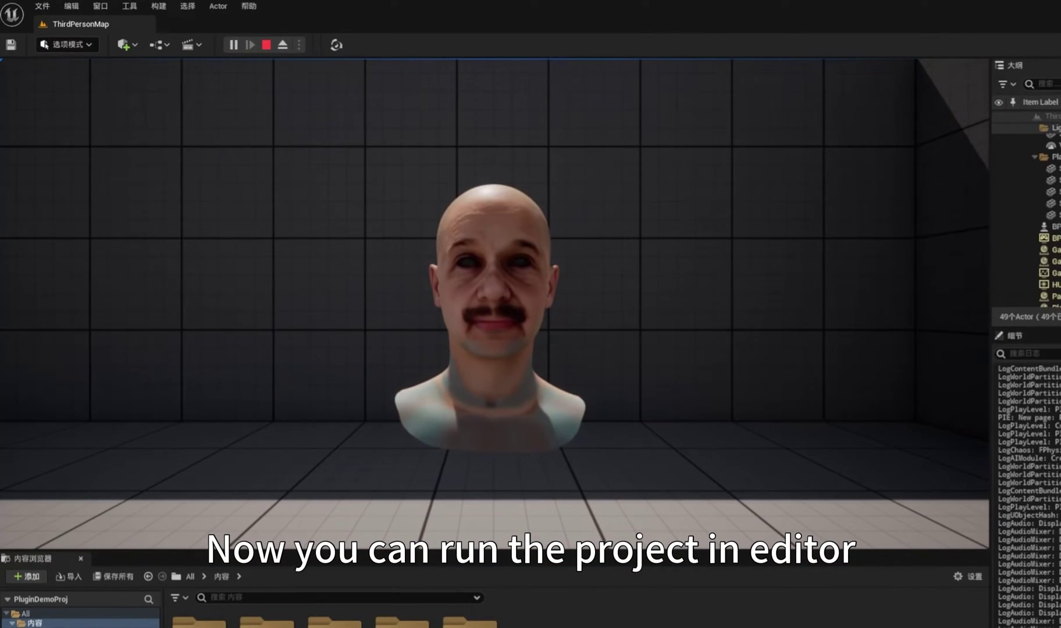
key("s")
key("w")
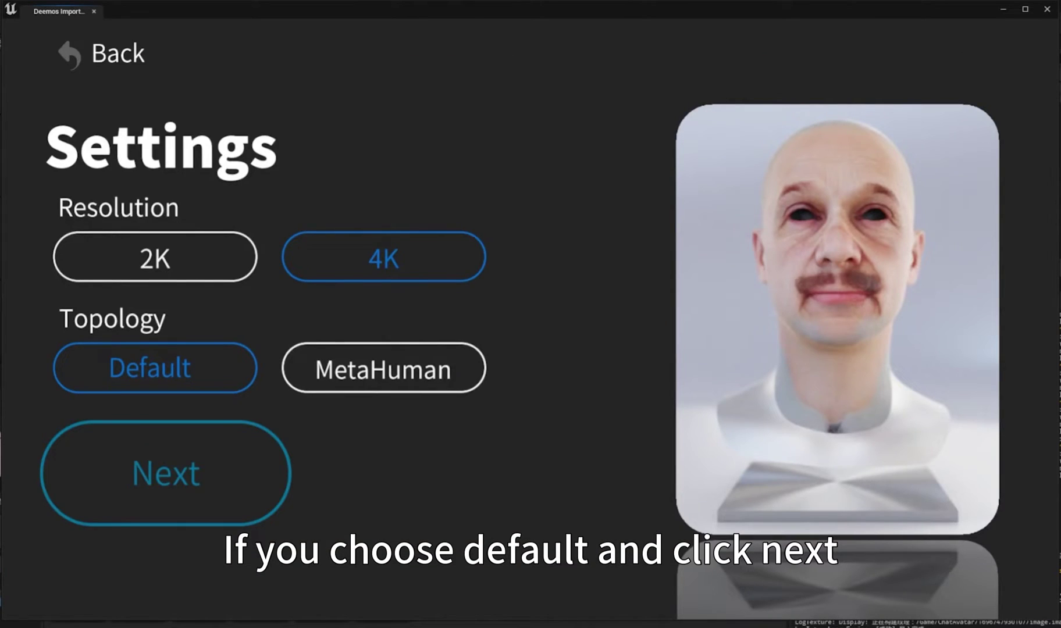
Proceed with the Default topology at 4K and include the Rigged Body, Eye & Teeth, BlendShape and Back Tex parts.
left_click(166, 474)
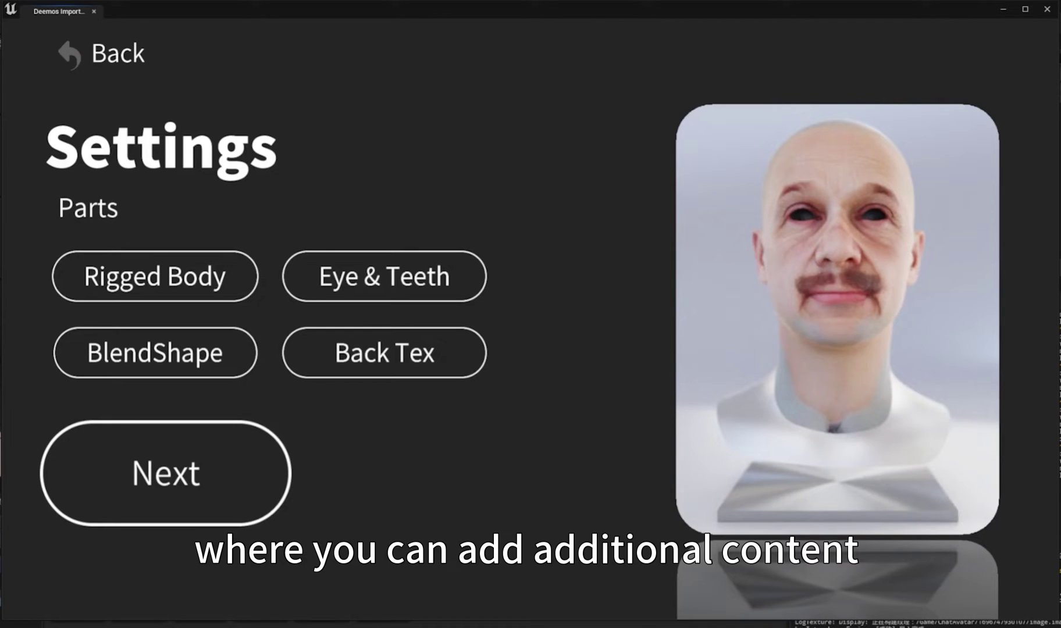
left_click(155, 276)
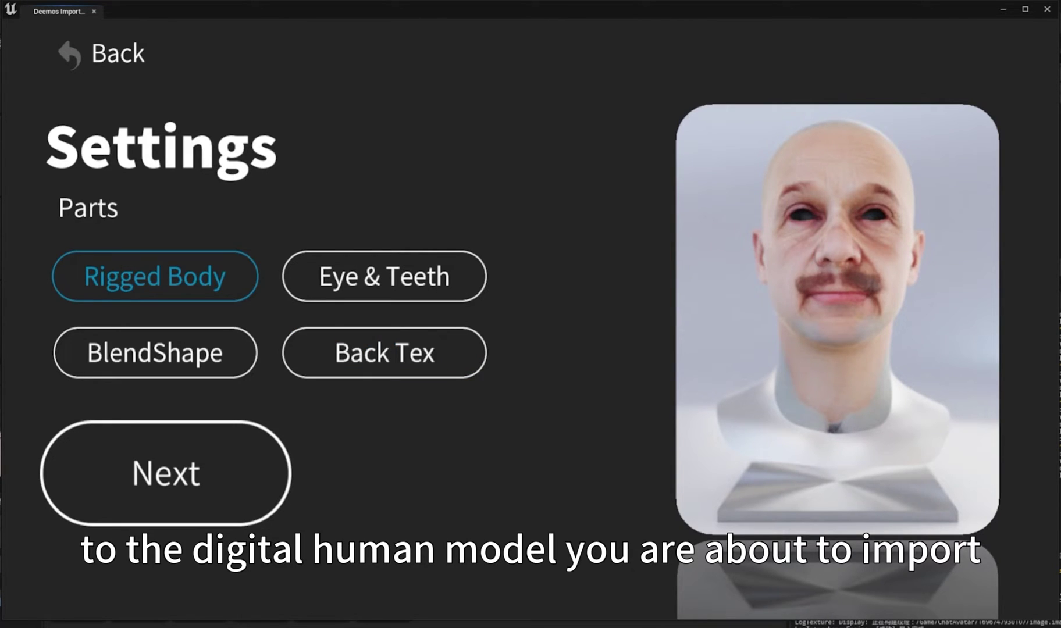
left_click(384, 276)
left_click(155, 353)
left_click(384, 353)
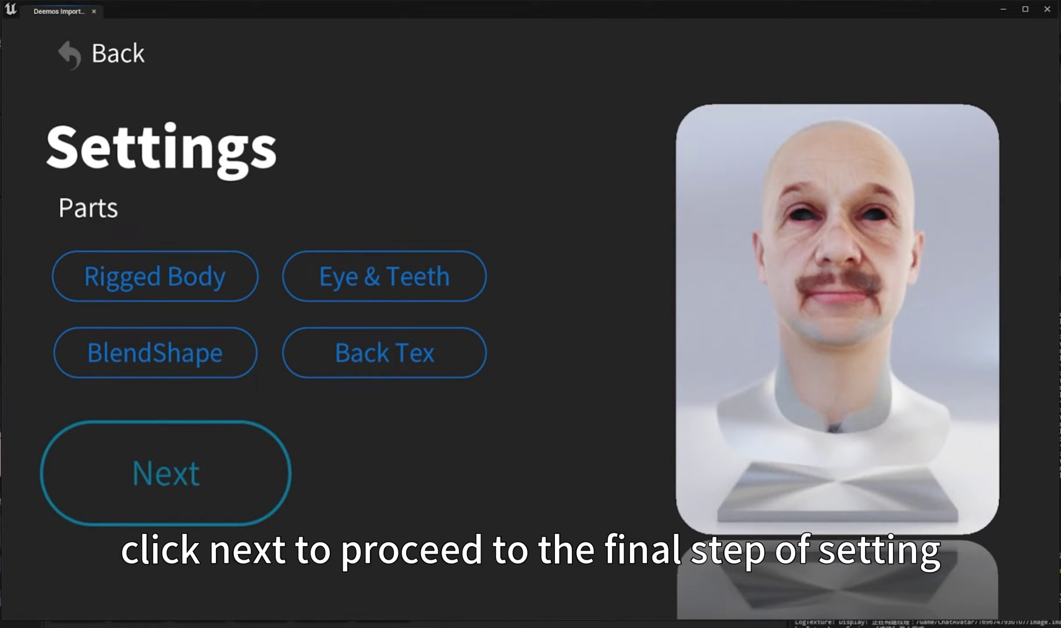
left_click(165, 474)
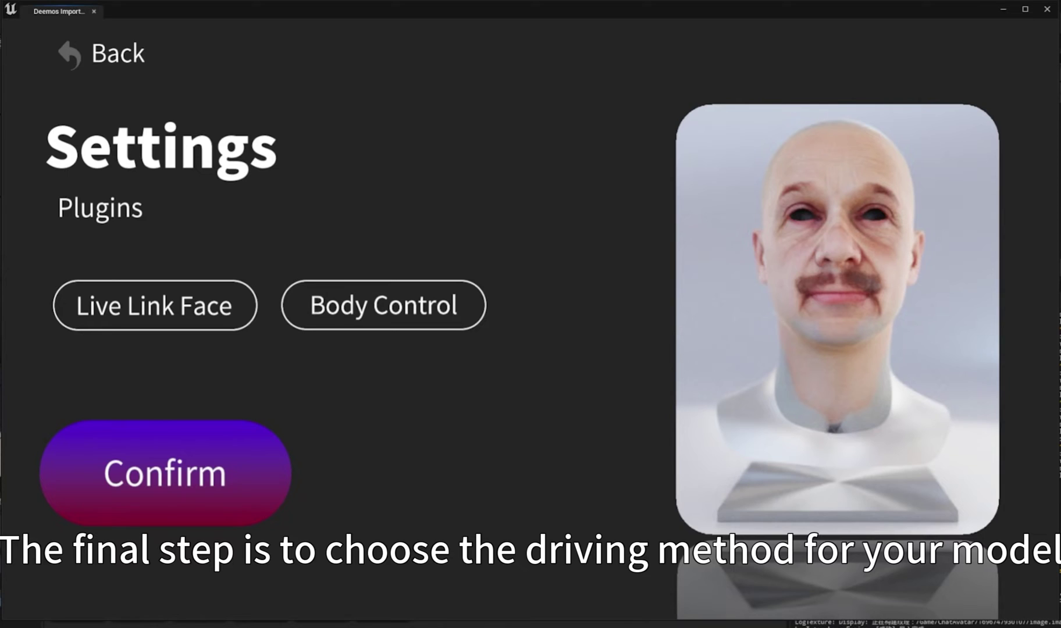
Enable Live Link Face and Body Control as driving methods and confirm the avatar import.
left_click(154, 306)
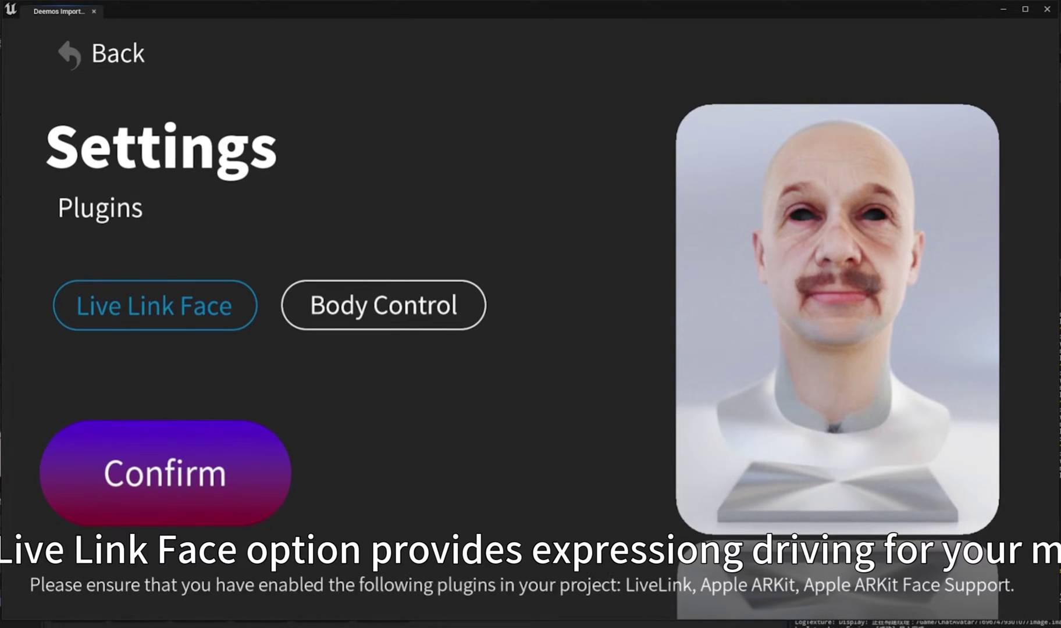
left_click(384, 305)
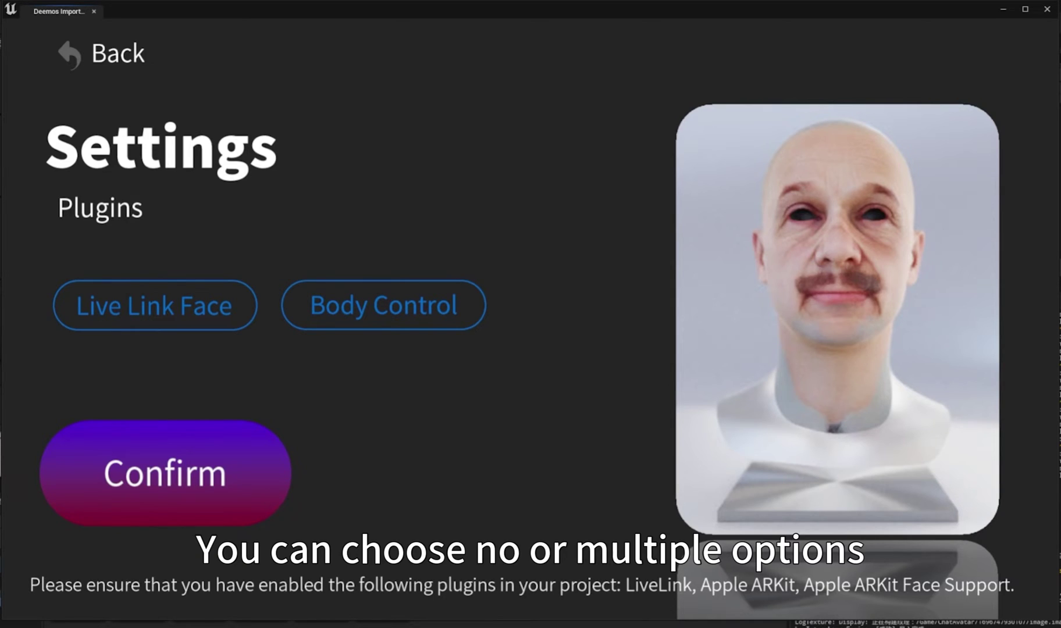
left_click(166, 473)
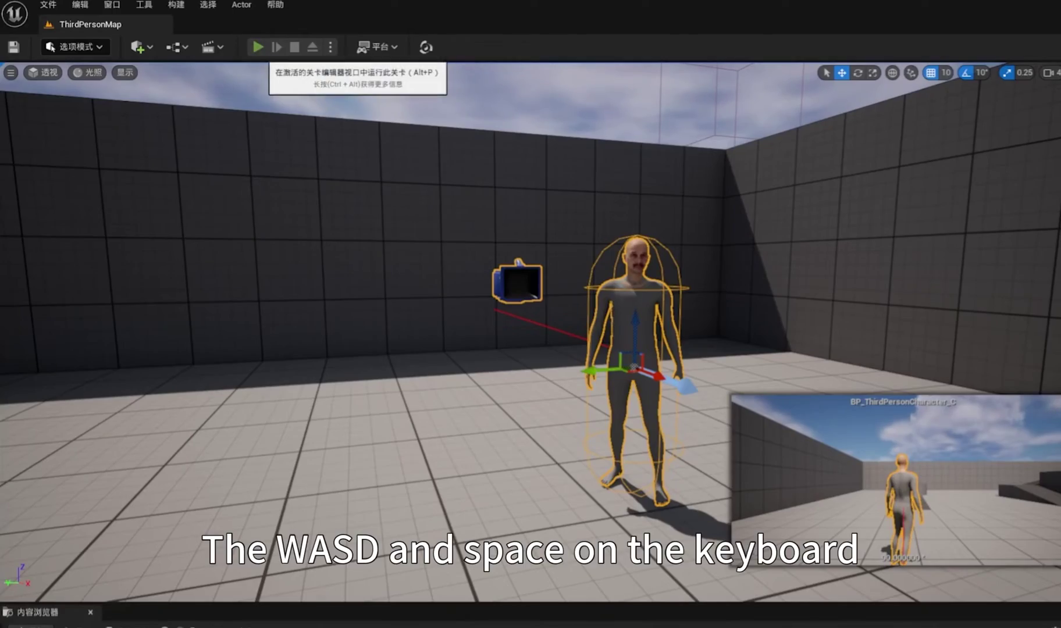
Run the level in the editor and test the imported character by moving it forward and left.
left_click(257, 47)
key("w")
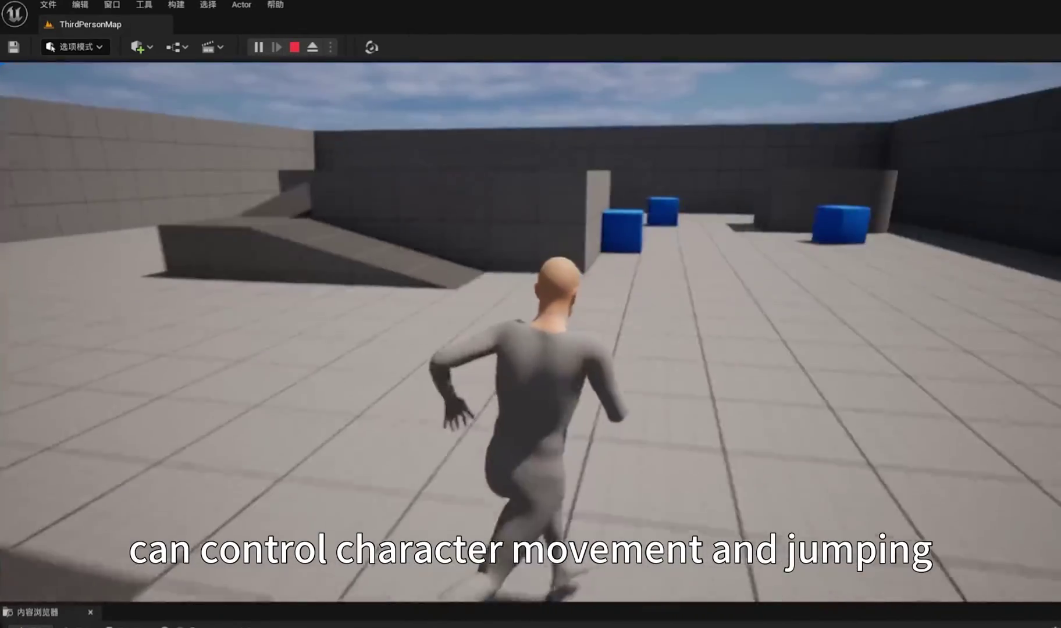
key("w")
key("a")
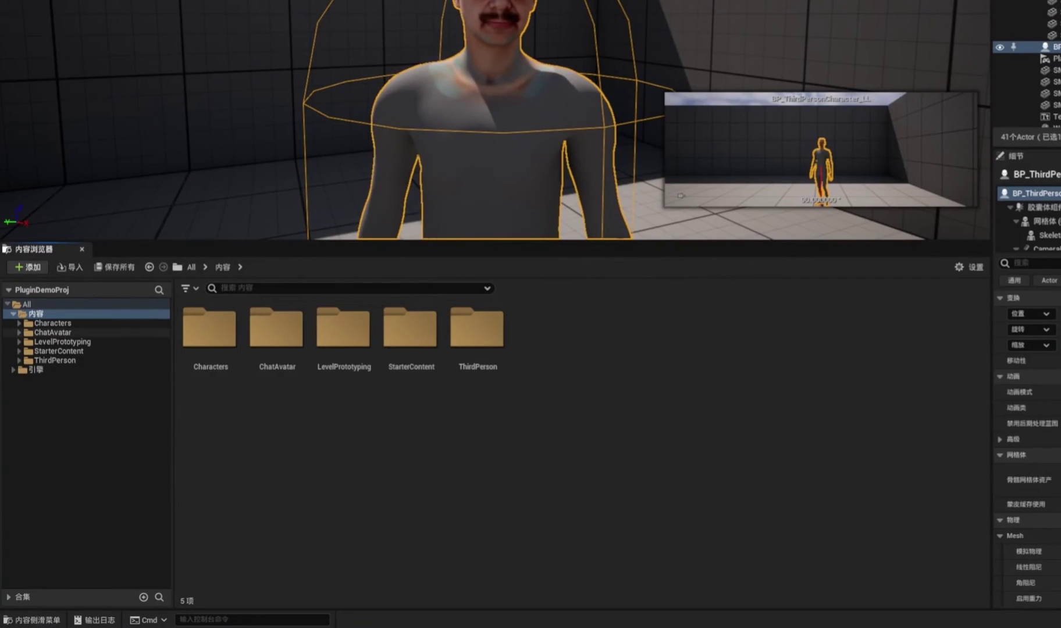
left_click(53, 333)
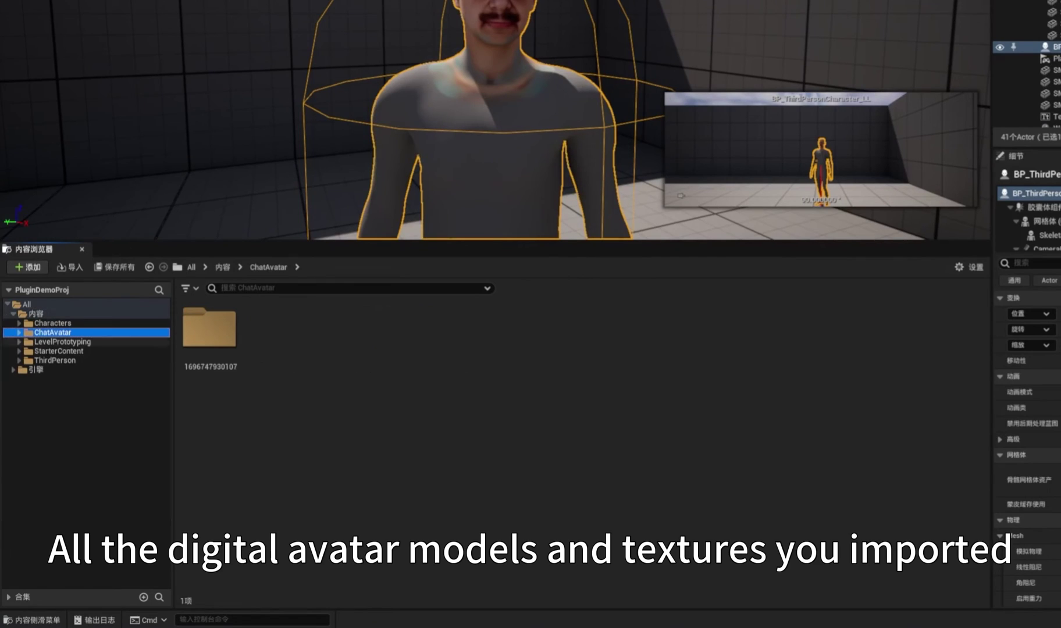
double_click(210, 337)
left_click(209, 338)
double_click(209, 337)
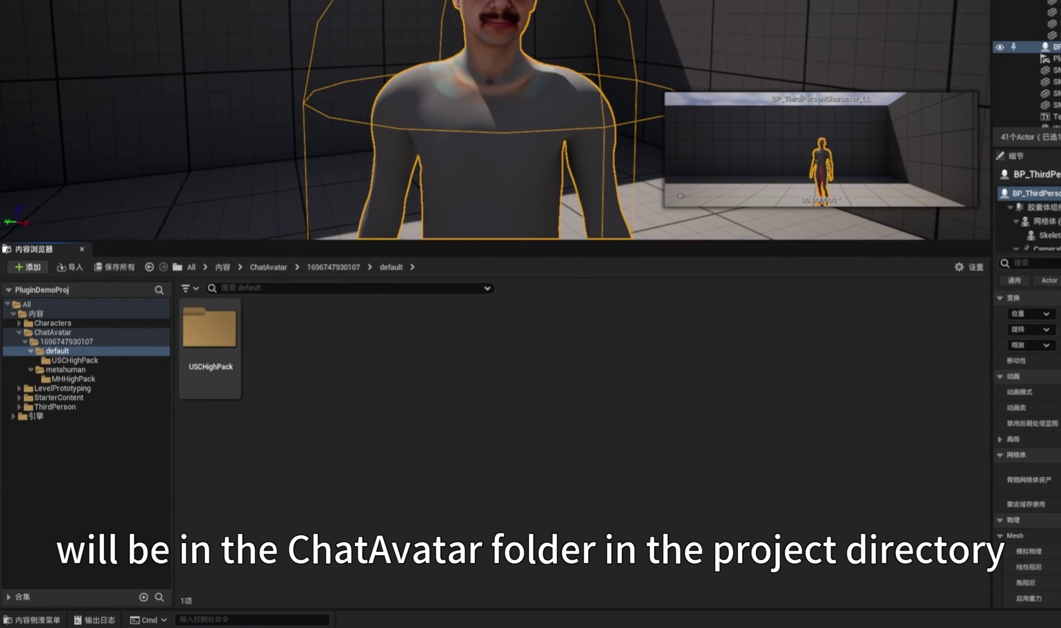
double_click(209, 338)
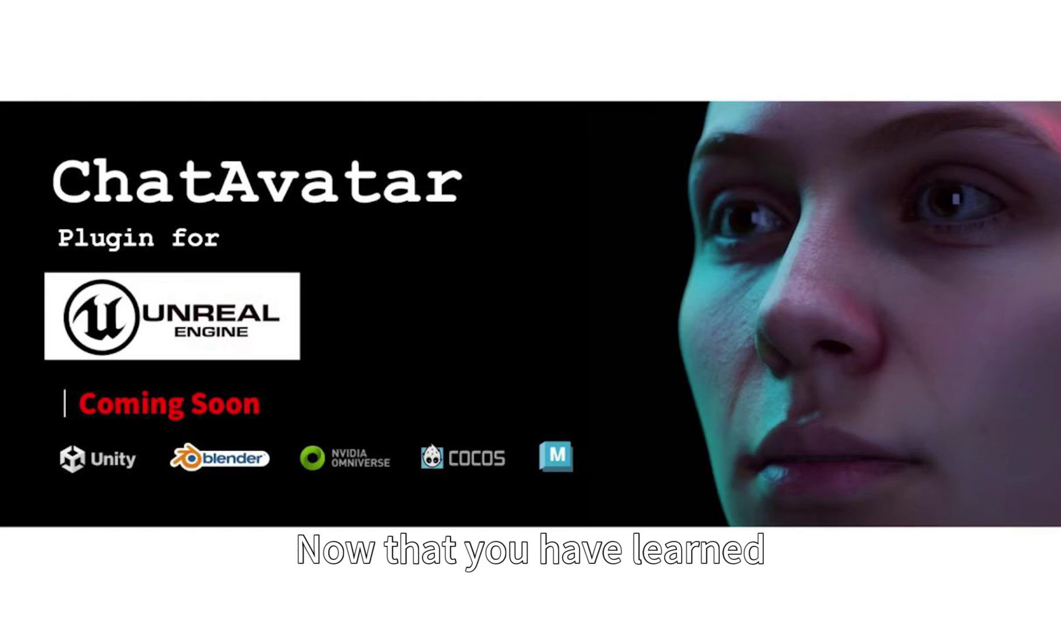